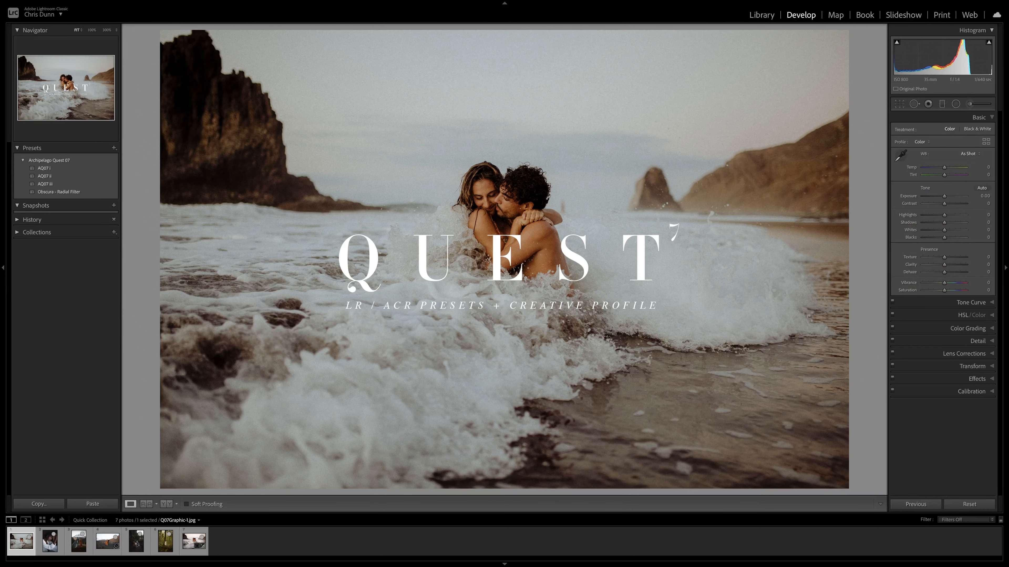
# Apply the AQ07 I preset to the portrait of the woman in white and set the Obscura profile amount to 138.
pyautogui.press('Right')
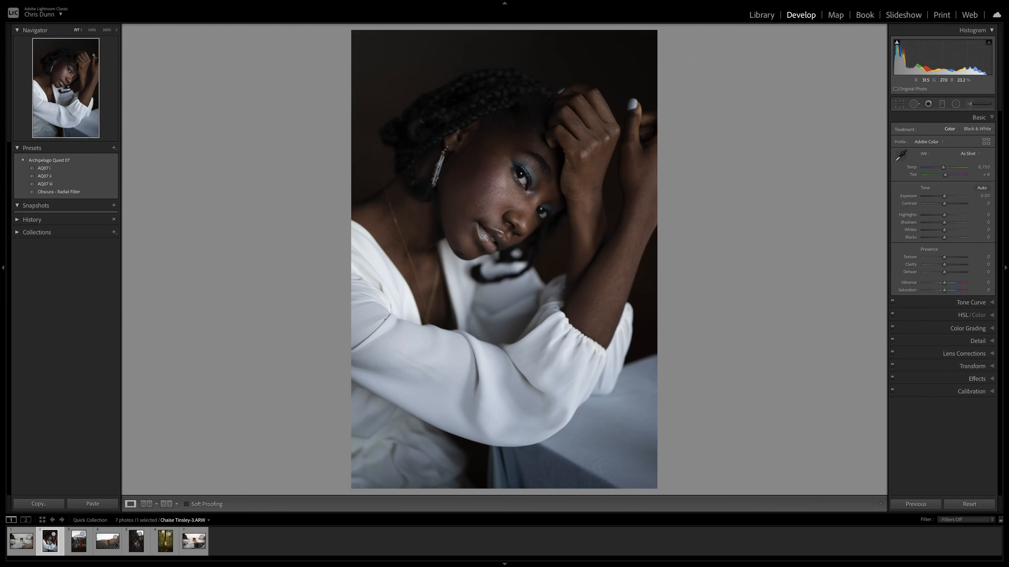
pyautogui.click(45, 168)
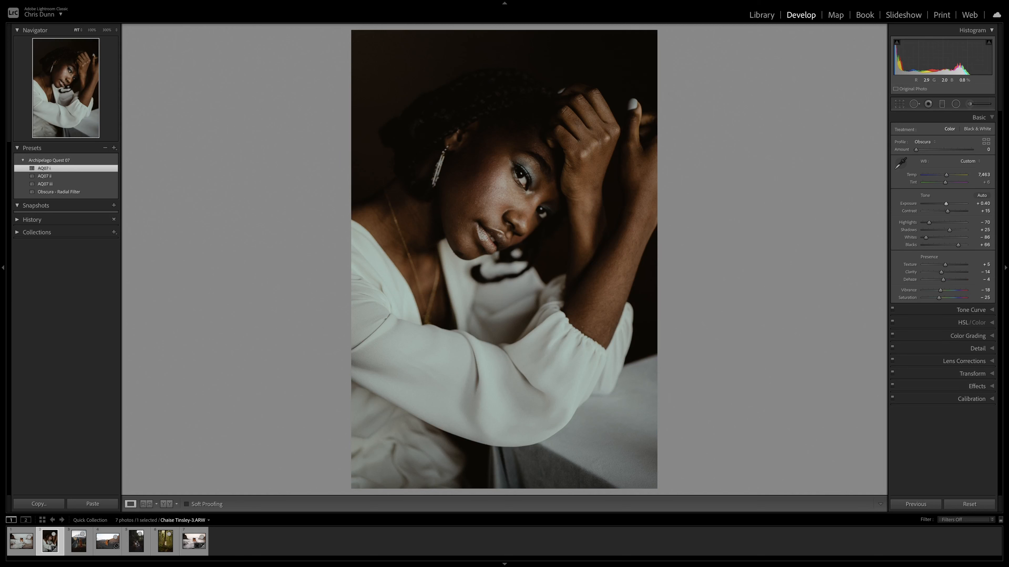
pyautogui.moveTo(915, 149); pyautogui.dragTo(941, 150)
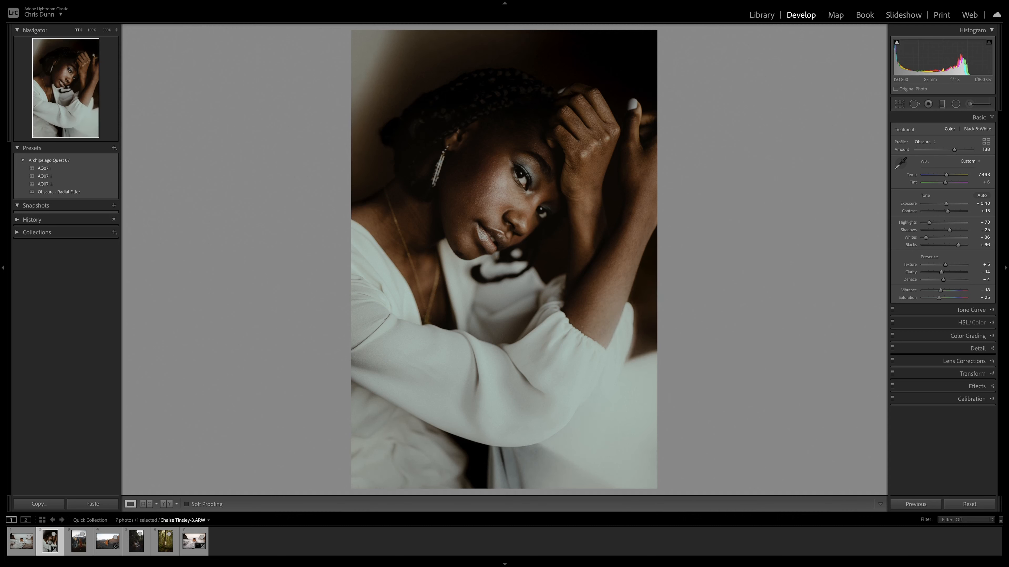
# Set the exposure of the photo of two women facing the snowy mountain to +0.65.
pyautogui.press('Right')
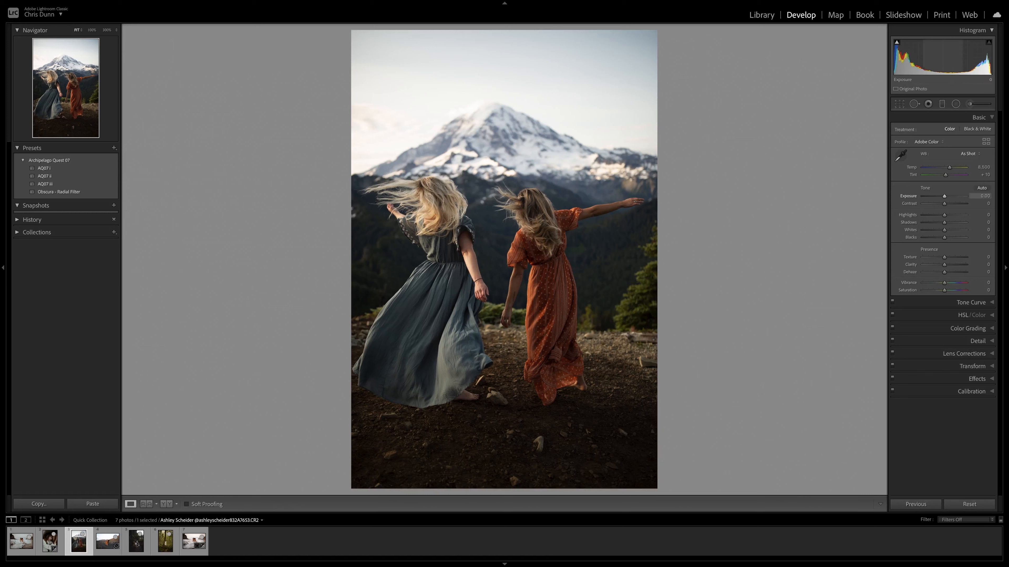
pyautogui.press('Up')
pyautogui.press('Up')
pyautogui.press('Up')
pyautogui.press('Up')
pyautogui.press('Up')
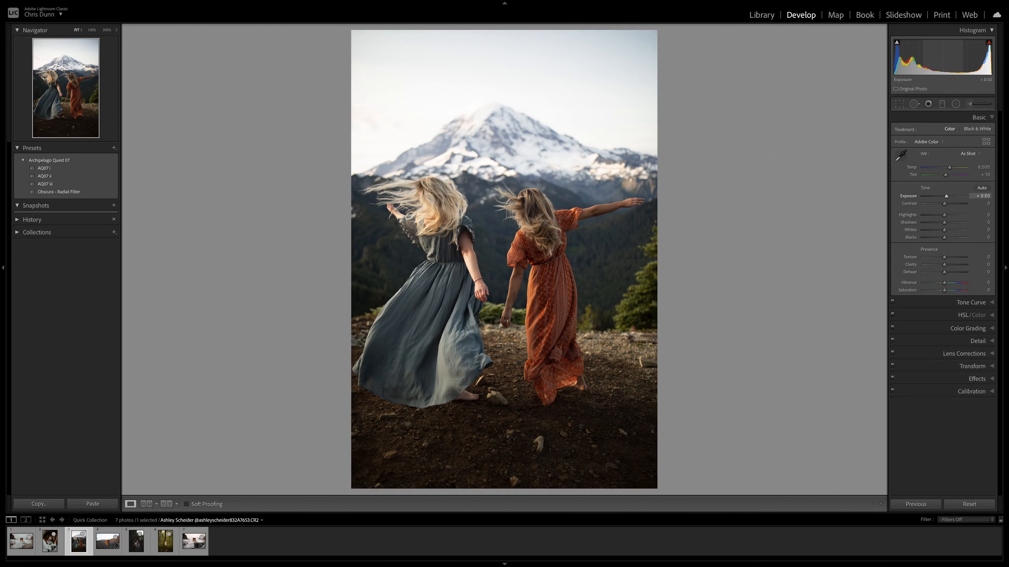
pyautogui.press('Up')
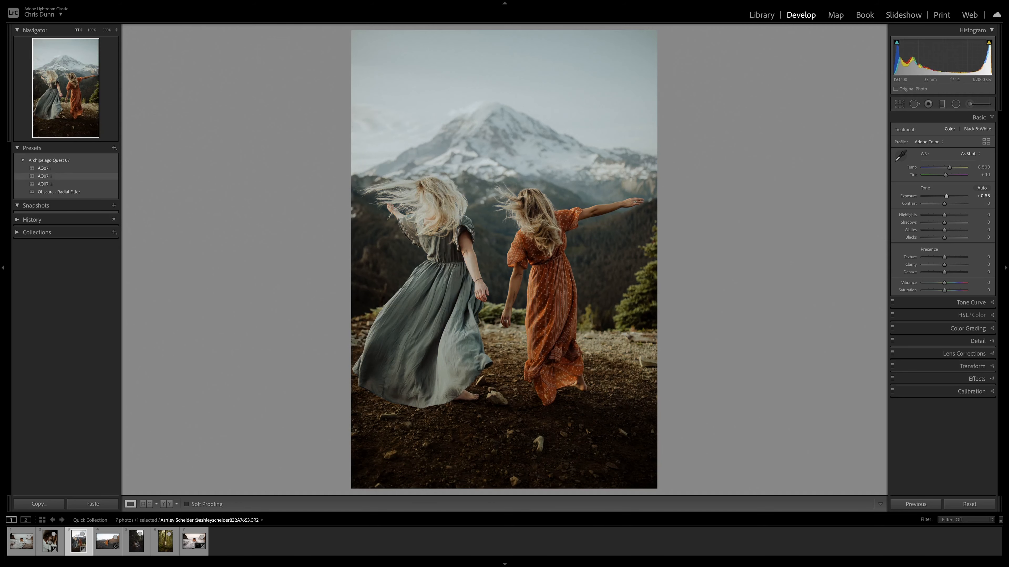
# Apply the AQ07 II preset to the mountain photo and set its Obscura profile amount to 147.
pyautogui.click(44, 176)
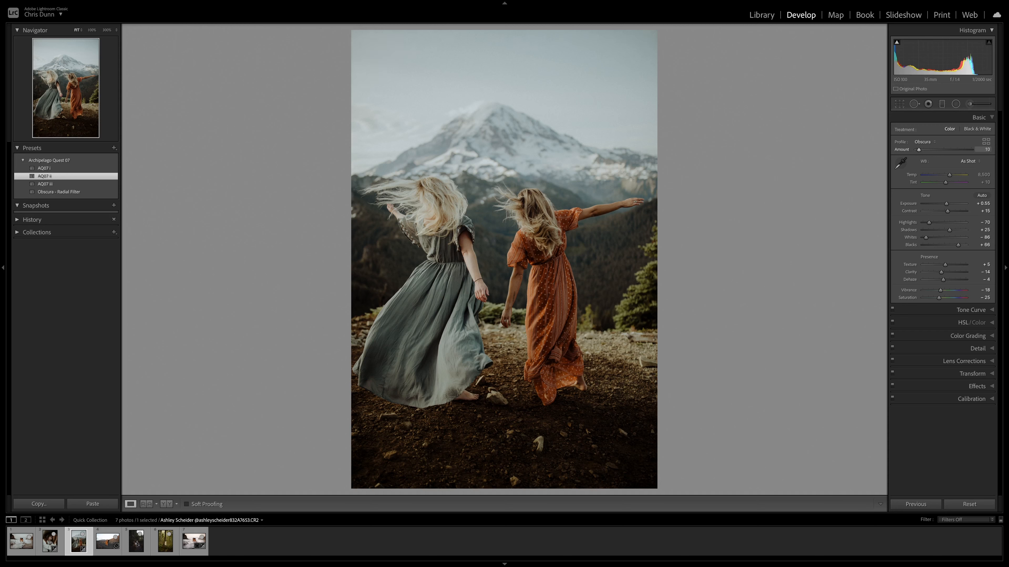
pyautogui.moveTo(918, 150); pyautogui.dragTo(956, 149)
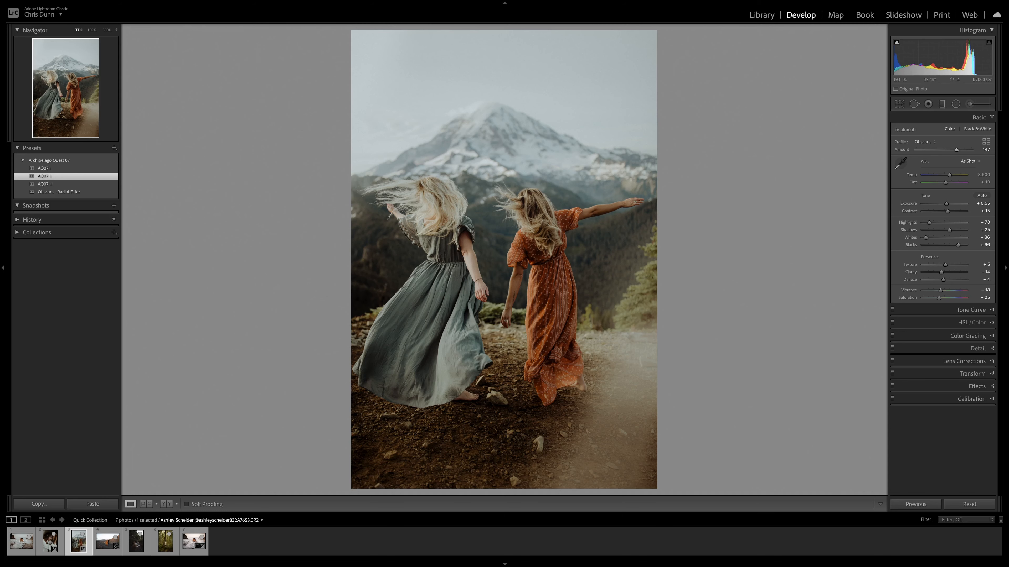
# Apply the AQ07 III preset to the photo of the running couple and set its exposure to -0.20.
pyautogui.click(107, 541)
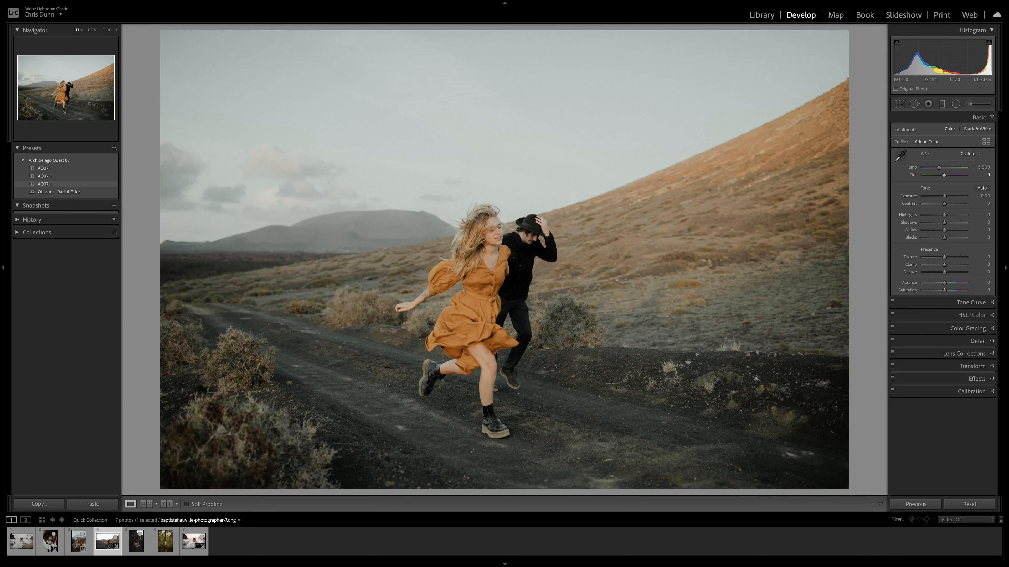
pyautogui.click(44, 184)
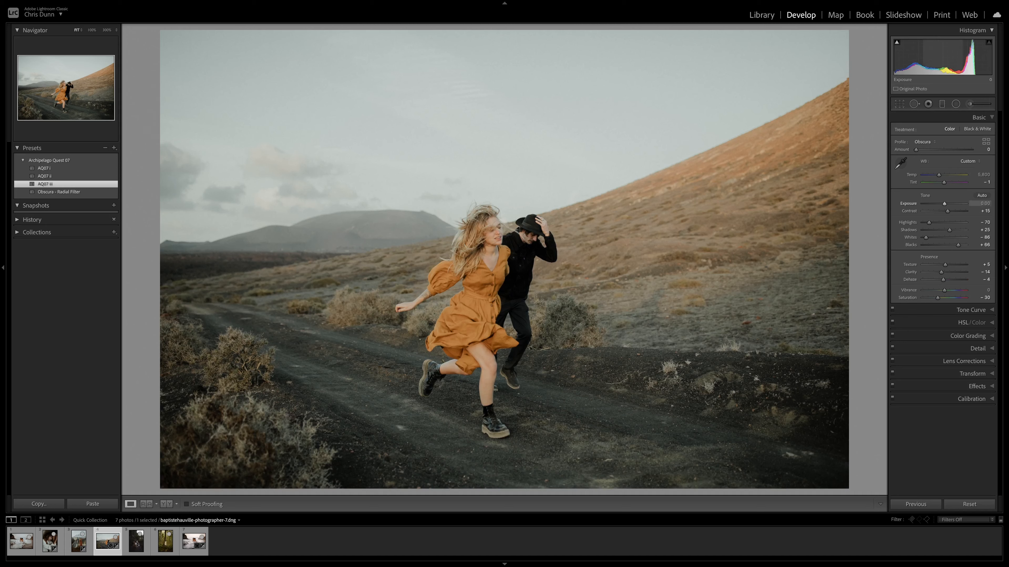
pyautogui.moveTo(944, 204); pyautogui.dragTo(943, 203)
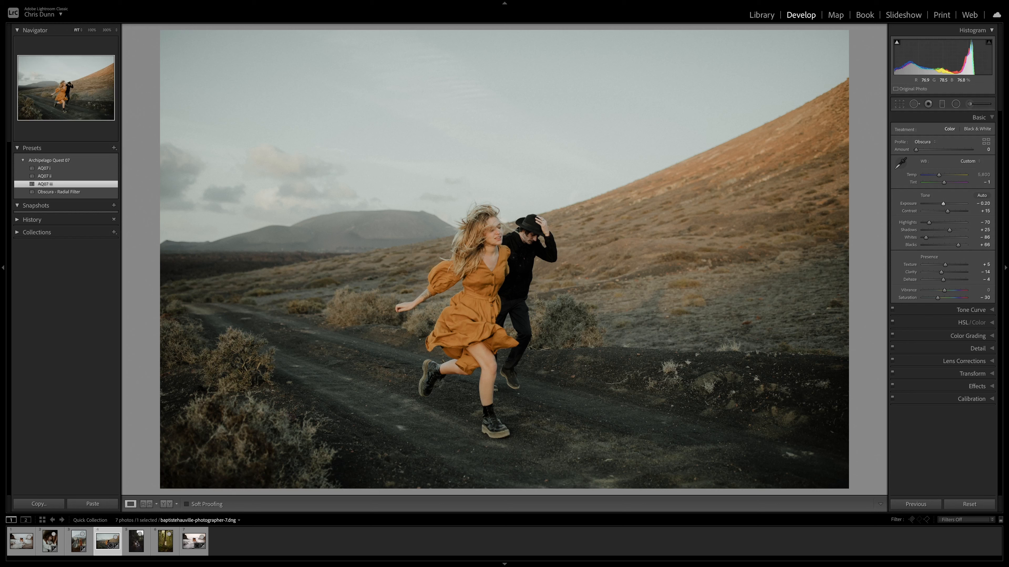
# Apply the Obscura - Radial Filter preset and move its radial filter from the sky to the ground behind the couple.
pyautogui.click(59, 191)
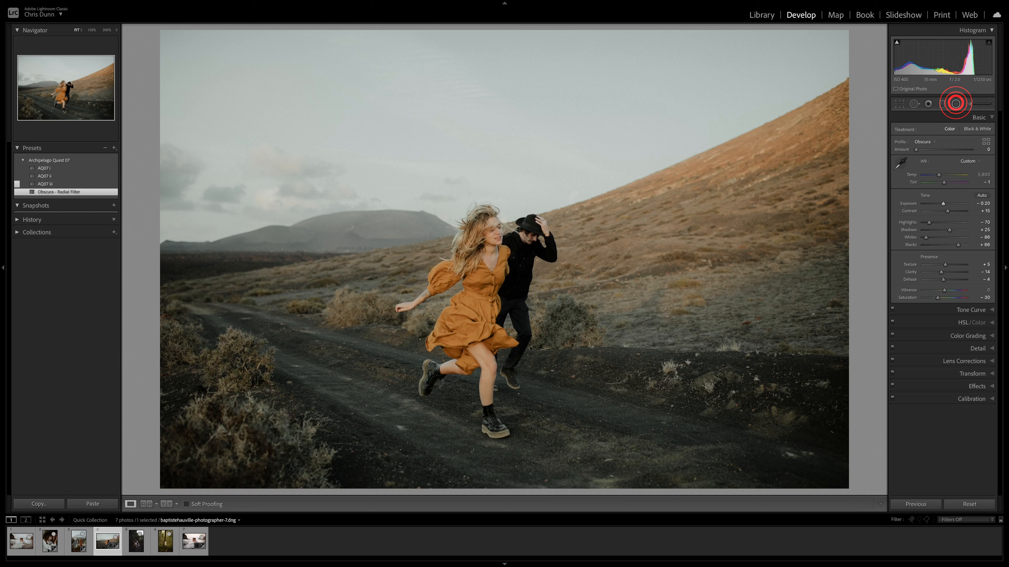
pyautogui.click(955, 104)
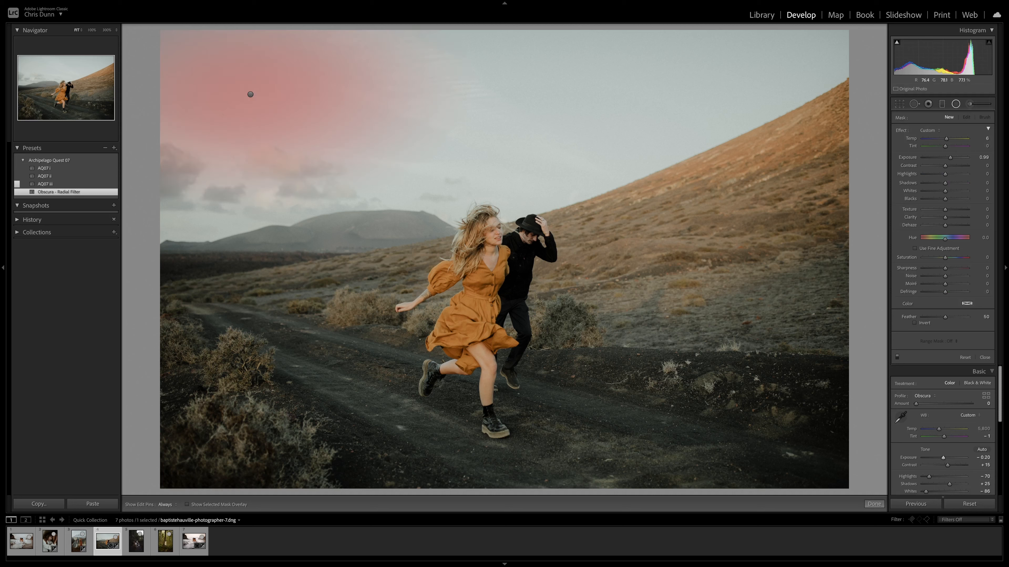
pyautogui.click(250, 94)
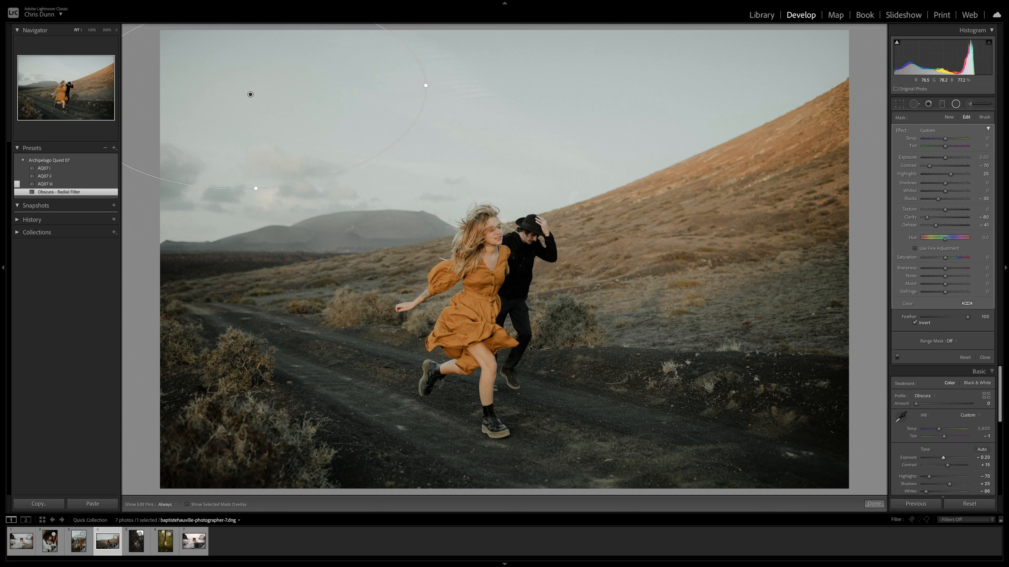
pyautogui.moveTo(250, 94); pyautogui.dragTo(630, 348)
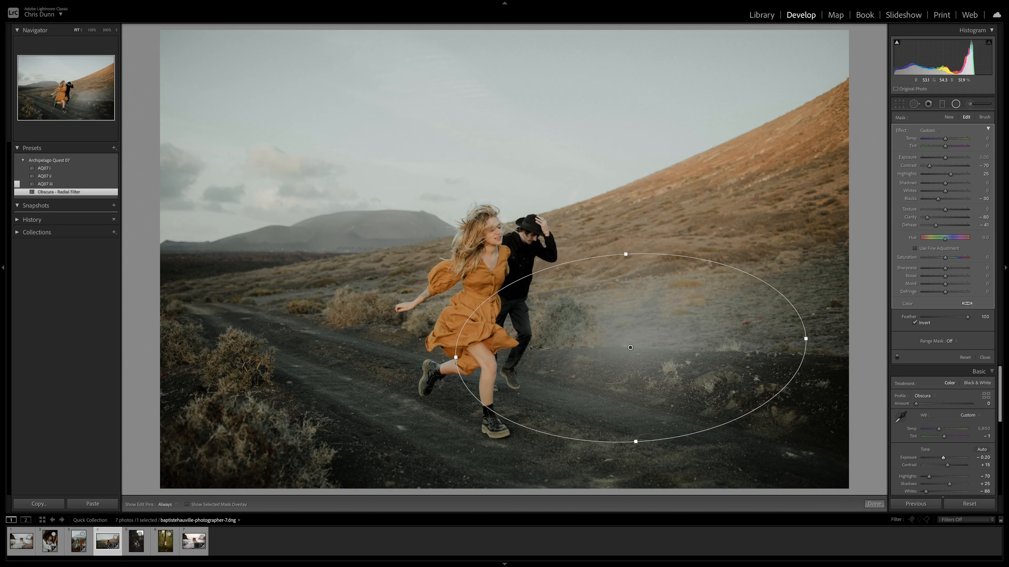
# Strengthen the radial filter to Contrast -79 and Blacks -34, and stretch and tilt its ellipse across the road along the hill's slope.
pyautogui.moveTo(806, 338)
pyautogui.mouseDown()
pyautogui.moveTo(708, 344)
pyautogui.moveTo(809, 338)
pyautogui.moveTo(810, 313)
pyautogui.moveTo(734, 198)
pyautogui.moveTo(812, 361)
pyautogui.moveTo(813, 334)
pyautogui.mouseUp()
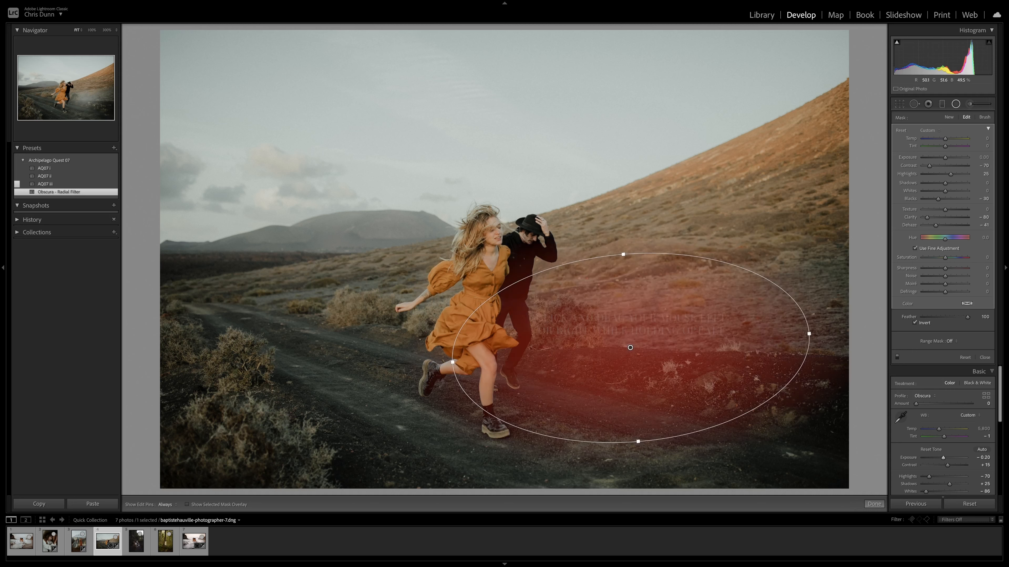
pyautogui.moveTo(630, 348)
pyautogui.mouseDown()
pyautogui.moveTo(647, 348)
pyautogui.moveTo(619, 348)
pyautogui.moveTo(651, 348)
pyautogui.moveTo(639, 348)
pyautogui.mouseUp()
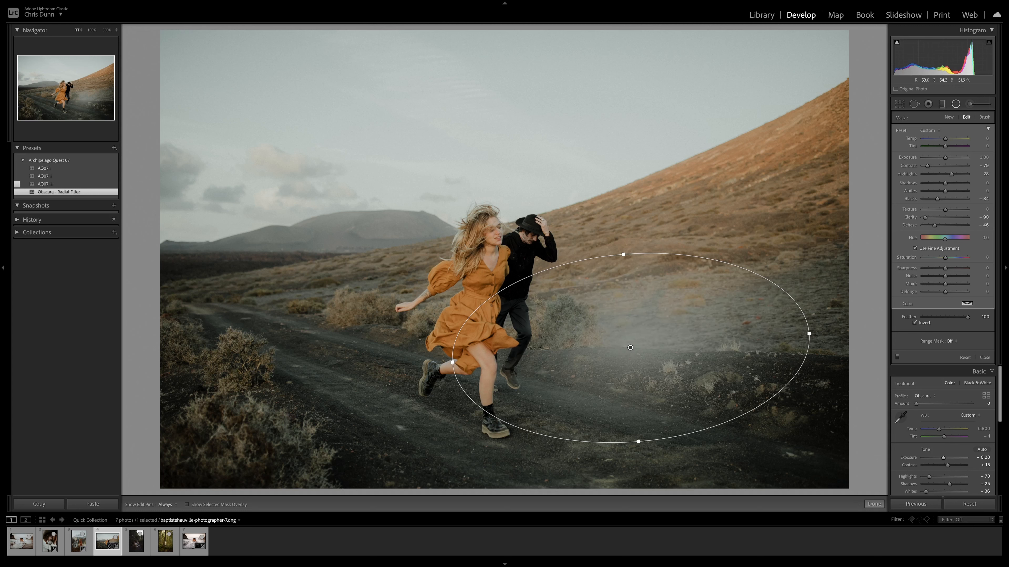
pyautogui.moveTo(453, 362); pyautogui.dragTo(225, 380)
pyautogui.moveTo(630, 348); pyautogui.dragTo(563, 377)
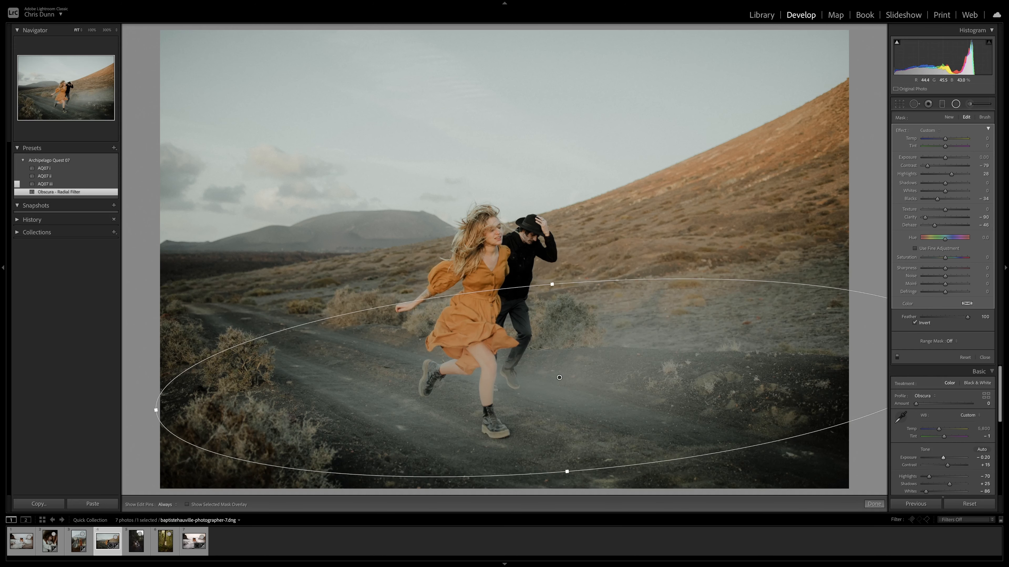
pyautogui.moveTo(156, 410); pyautogui.dragTo(149, 410)
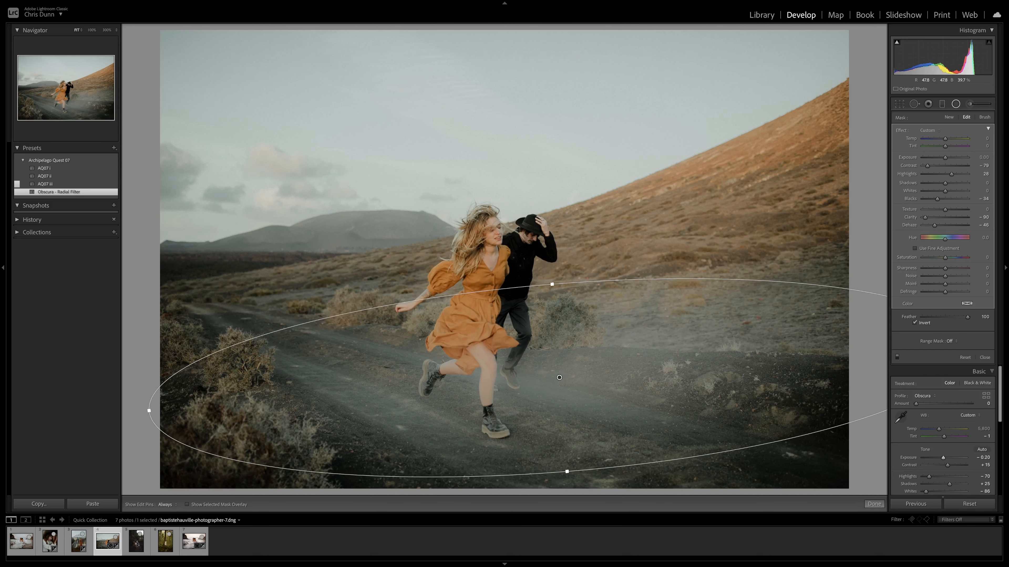
pyautogui.moveTo(714, 278); pyautogui.dragTo(687, 245)
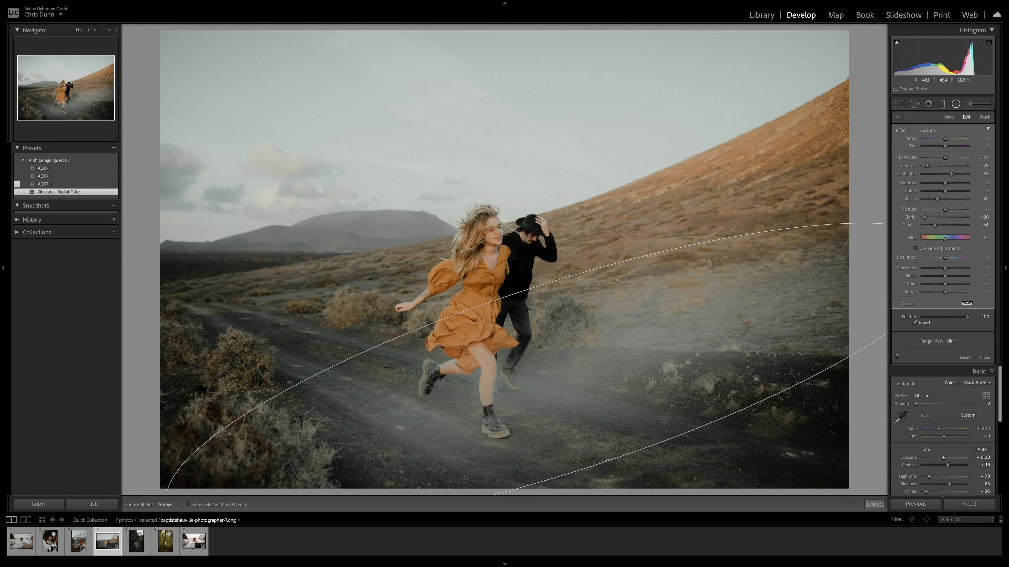
pyautogui.moveTo(563, 378); pyautogui.dragTo(629, 379)
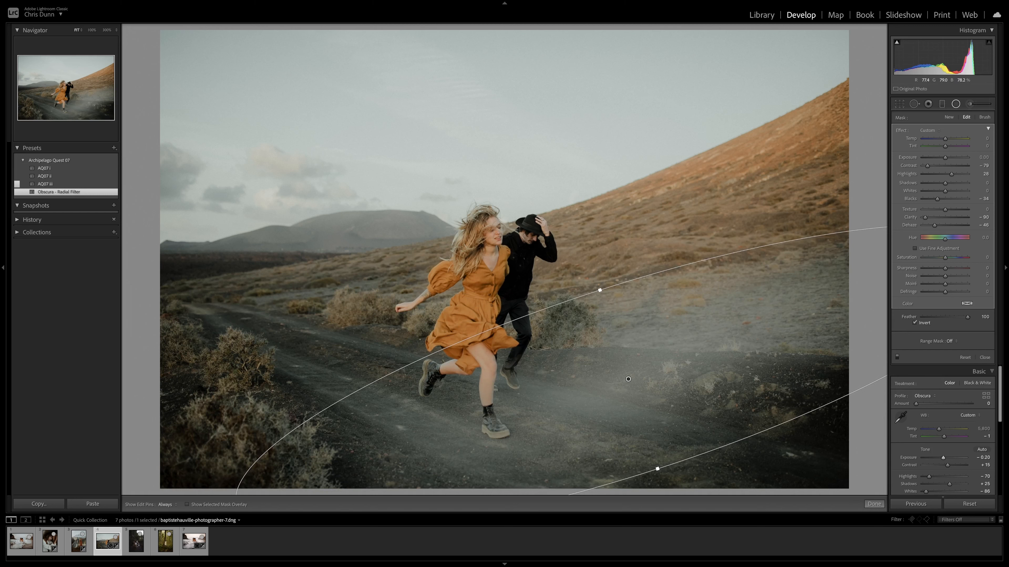
# Finish the radial filter edit and set the couple photo's exposure to -0.25.
pyautogui.click(955, 104)
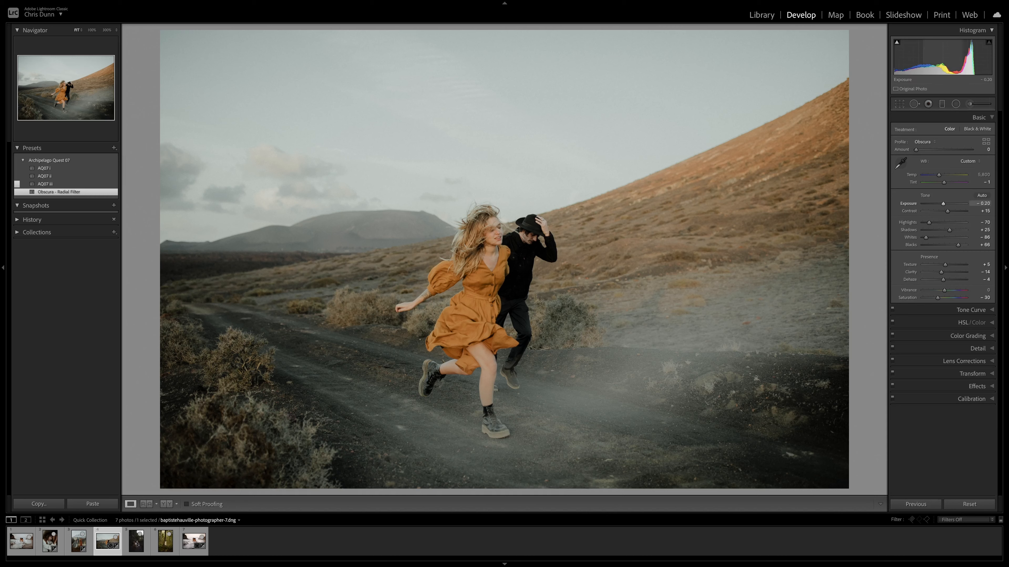
pyautogui.moveTo(943, 204); pyautogui.dragTo(943, 204)
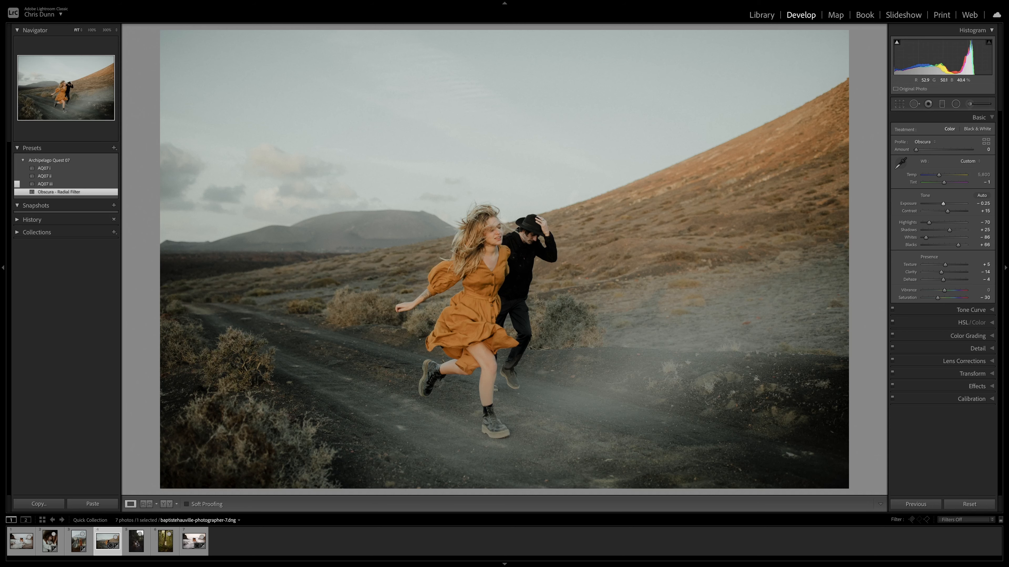
# Set the forest family photo to temperature 7,557, tint +9 and exposure +0.60, and apply the AQ07 II preset.
pyautogui.press('Right')
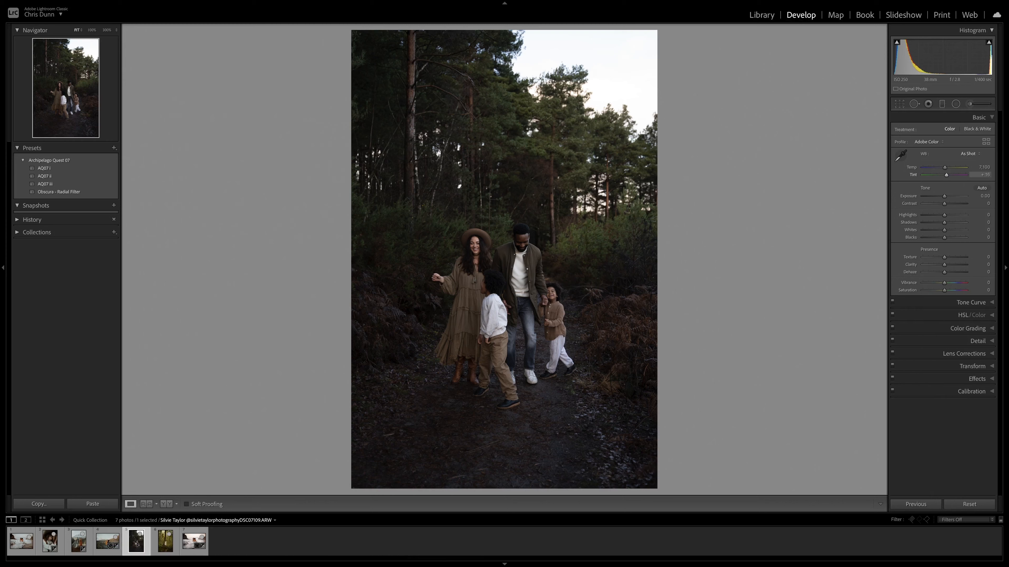
pyautogui.press('Down')
pyautogui.press('Up')
pyautogui.press('Up')
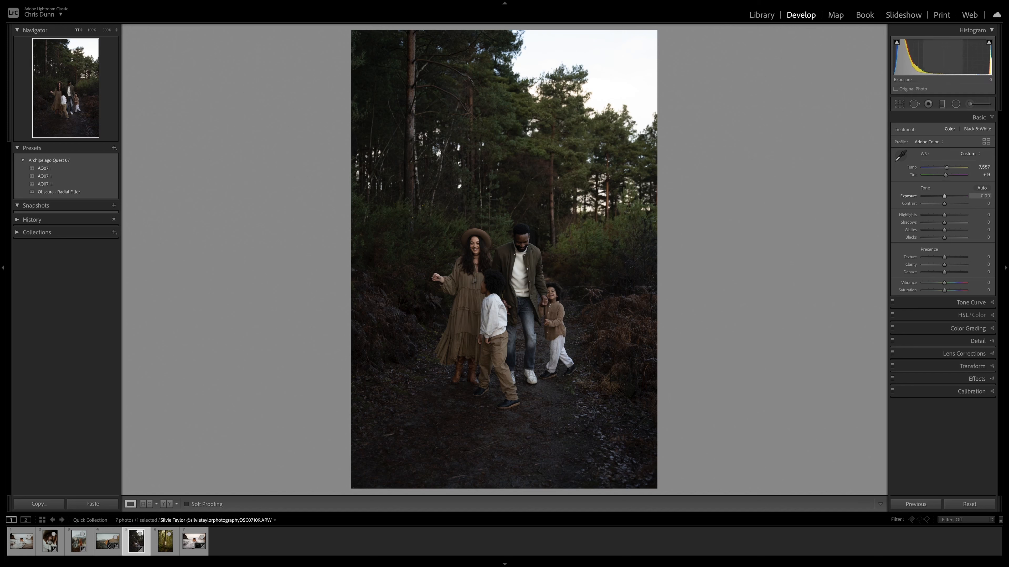
pyautogui.moveTo(944, 196); pyautogui.dragTo(947, 196)
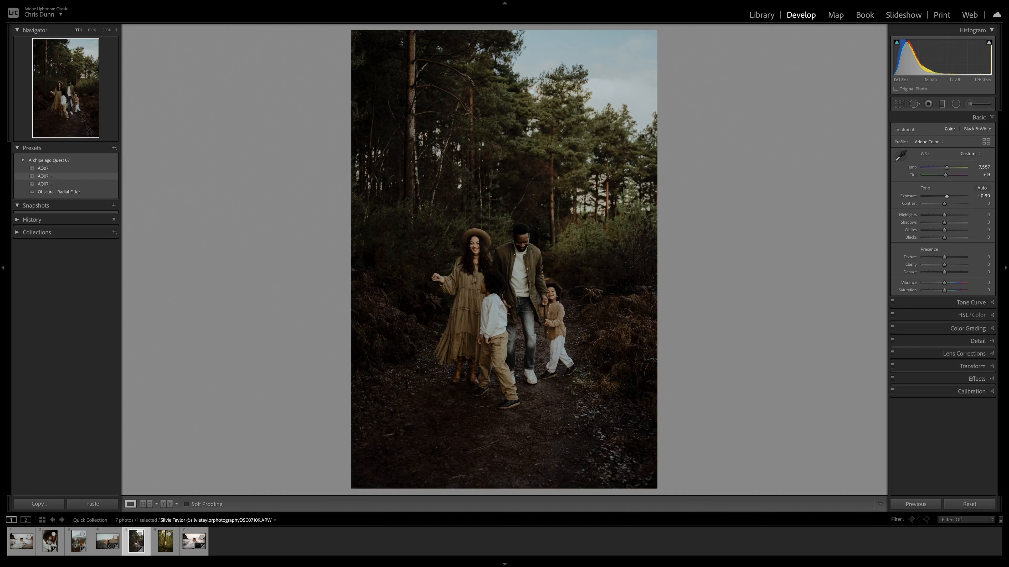
pyautogui.click(44, 176)
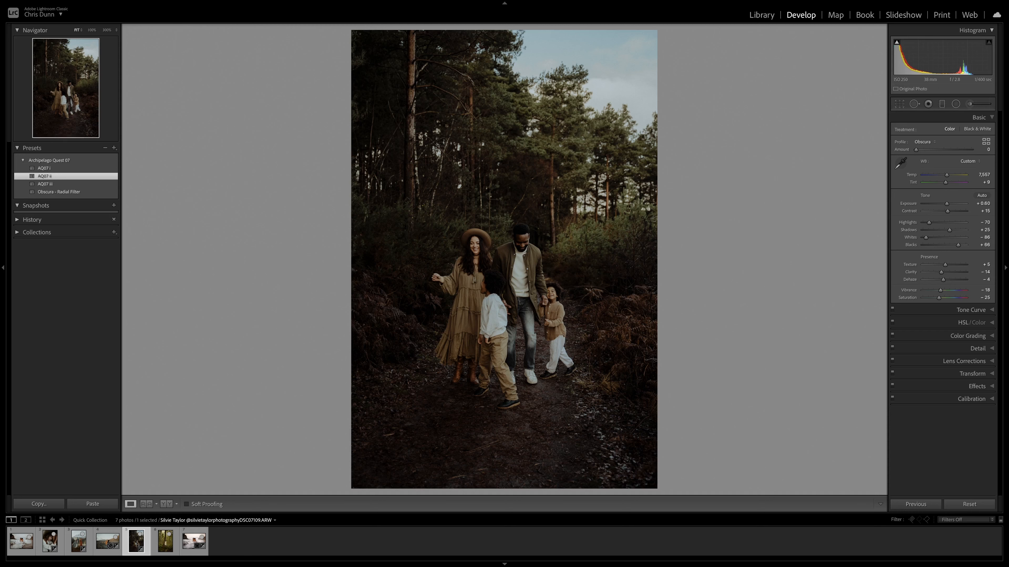
# Switch the family photo's profile to Emulsion with an amount of 174 and set the exposure to +0.85.
pyautogui.click(986, 141)
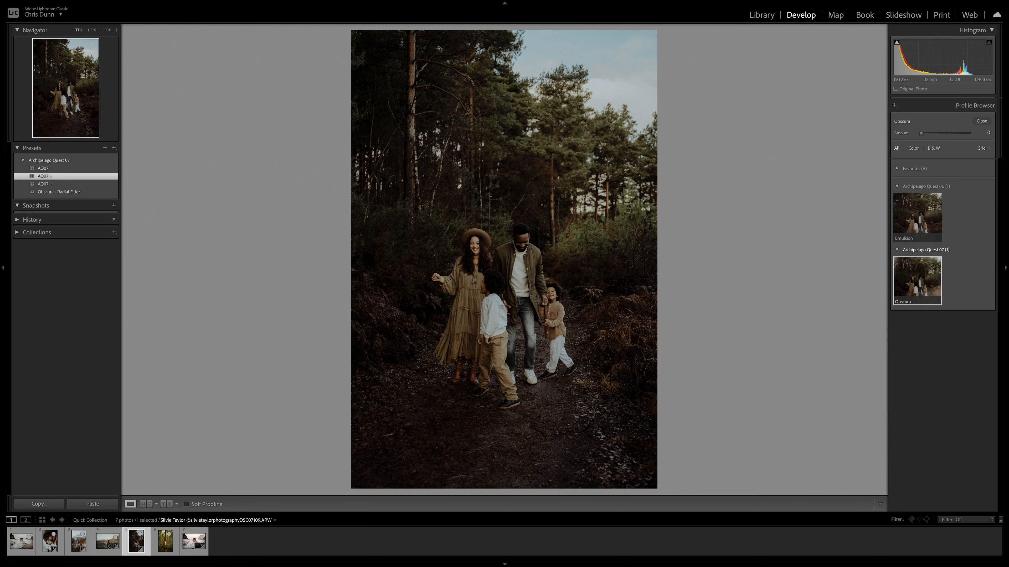
pyautogui.click(916, 217)
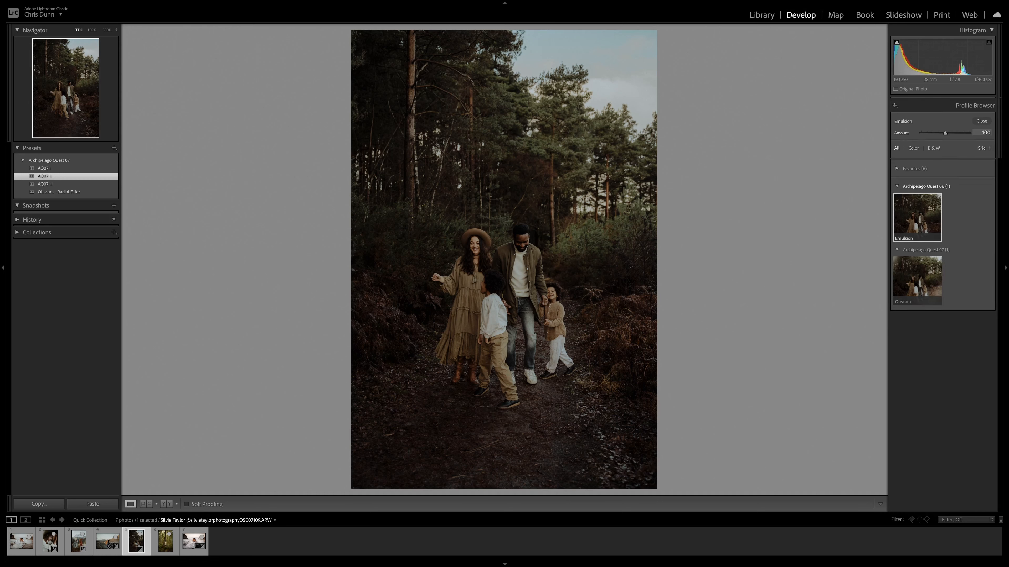
pyautogui.moveTo(940, 132)
pyautogui.mouseDown()
pyautogui.moveTo(950, 132)
pyautogui.moveTo(932, 133)
pyautogui.moveTo(947, 133)
pyautogui.mouseUp()
pyautogui.click(981, 121)
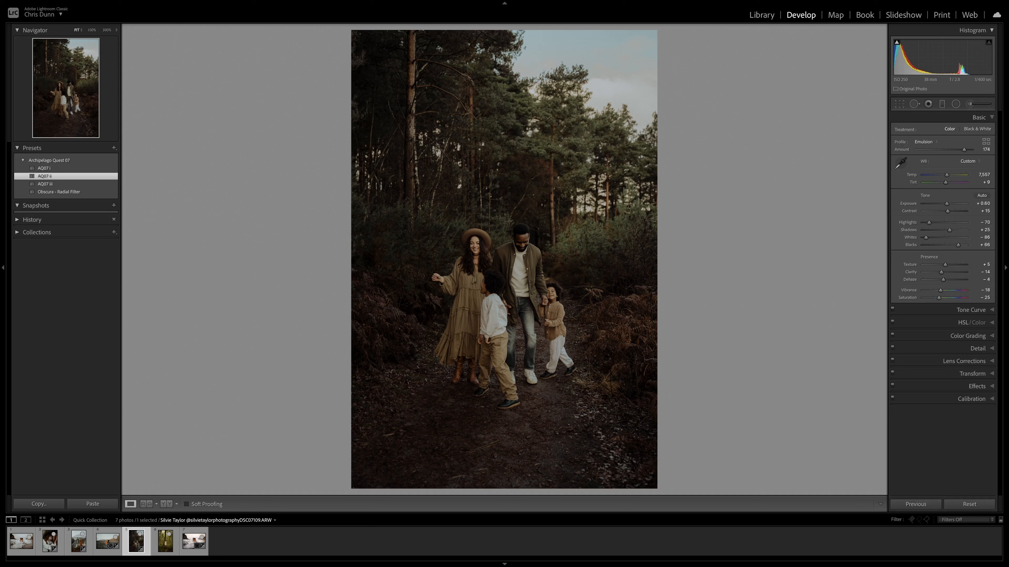
pyautogui.moveTo(946, 204); pyautogui.dragTo(948, 203)
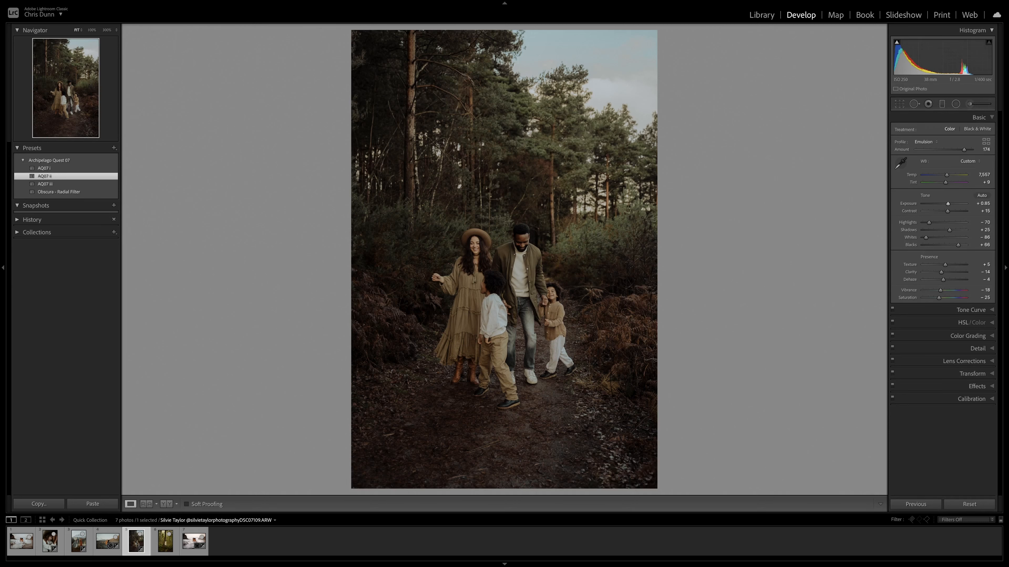
# Set the exposure of the photo of the pregnant woman in the forest to +0.20 and apply the AQ07 III preset.
pyautogui.press('Right')
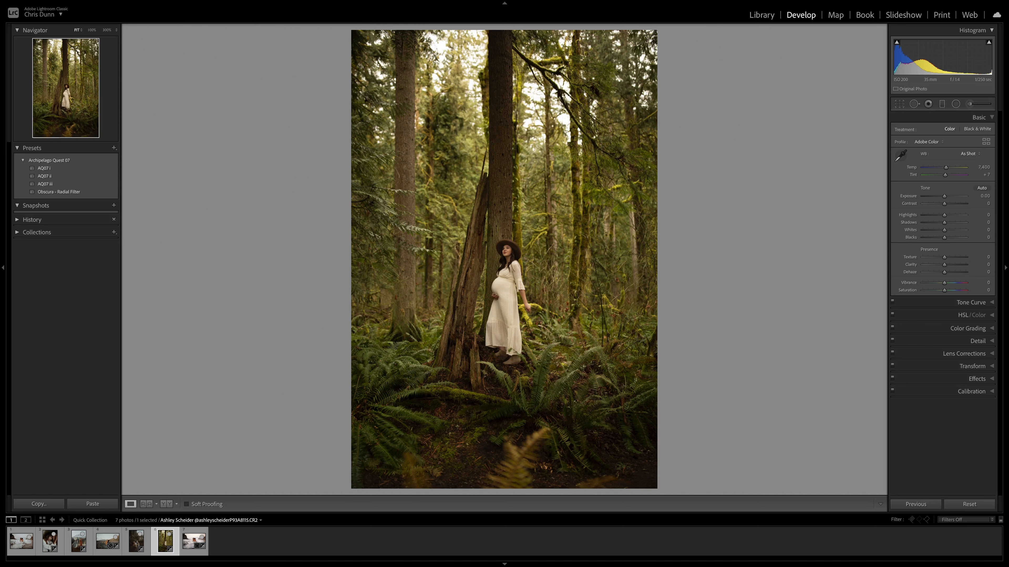
pyautogui.moveTo(945, 196); pyautogui.dragTo(944, 195)
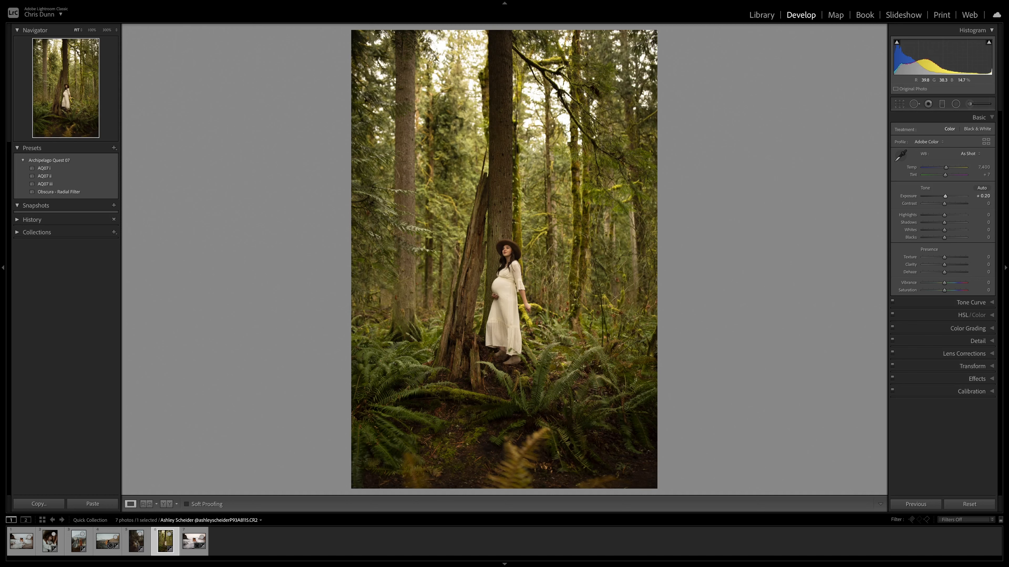
pyautogui.click(44, 168)
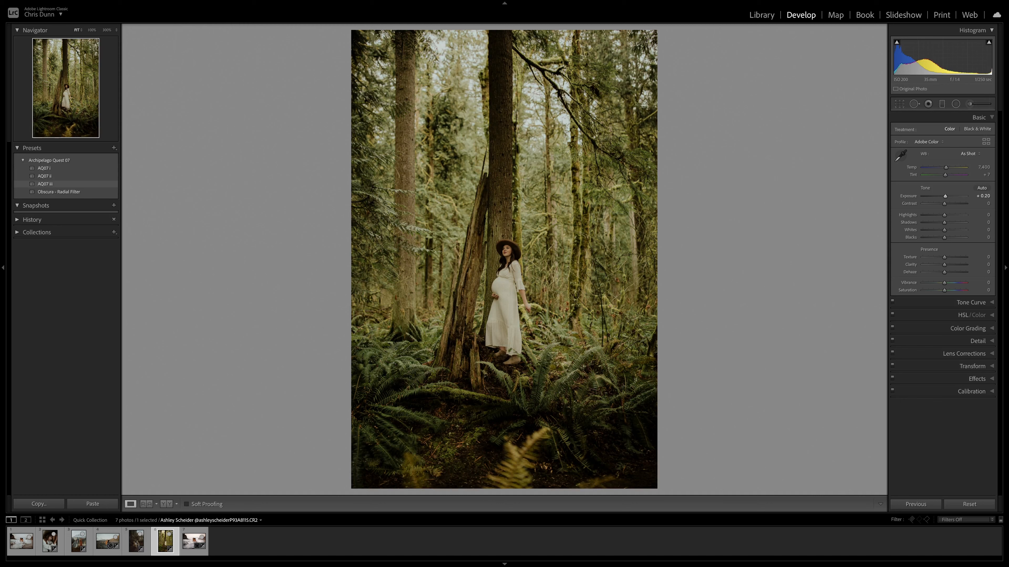
pyautogui.click(45, 183)
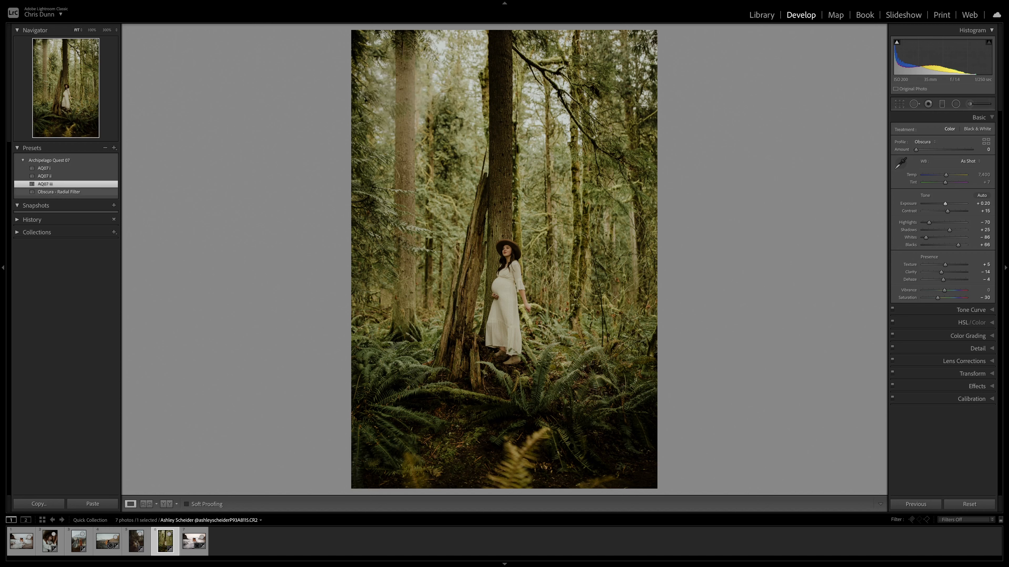
# Apply the Obscura - Radial Filter preset and draw a tall, slightly tilted radial filter over the trees left of the pregnant woman.
pyautogui.click(59, 192)
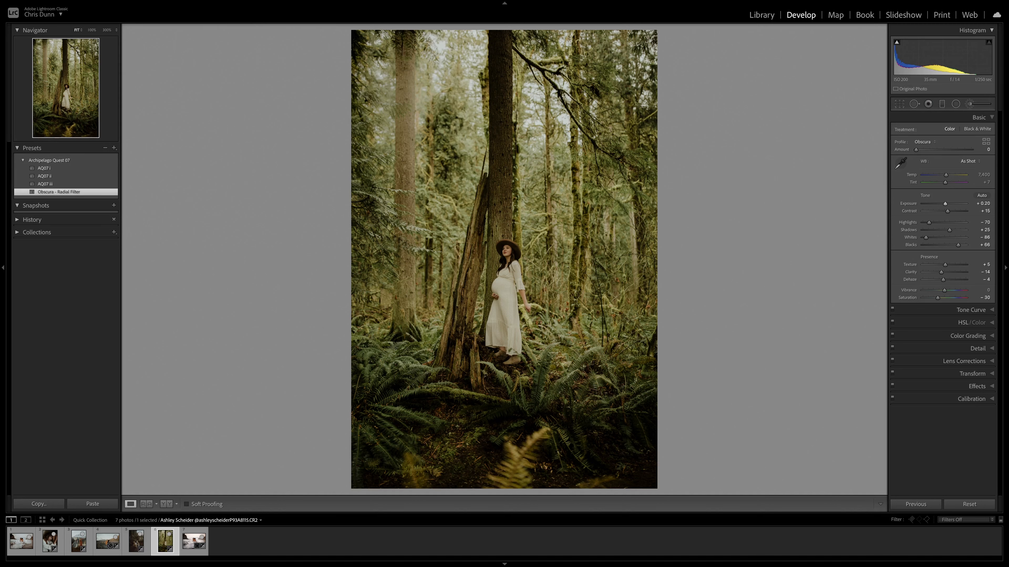
pyautogui.click(955, 104)
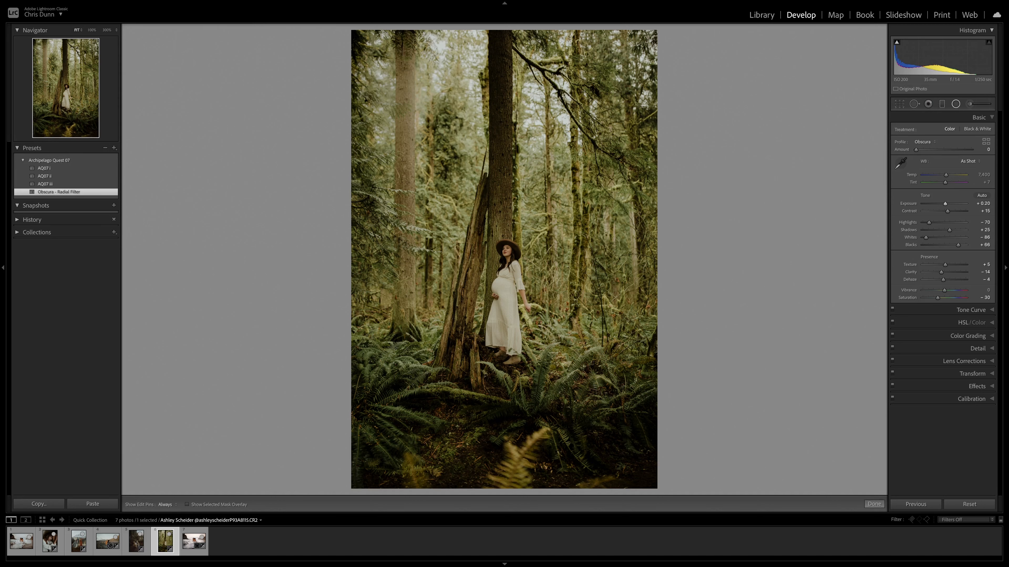
pyautogui.click(391, 94)
pyautogui.moveTo(391, 94); pyautogui.dragTo(434, 125)
pyautogui.moveTo(436, 219); pyautogui.dragTo(440, 386)
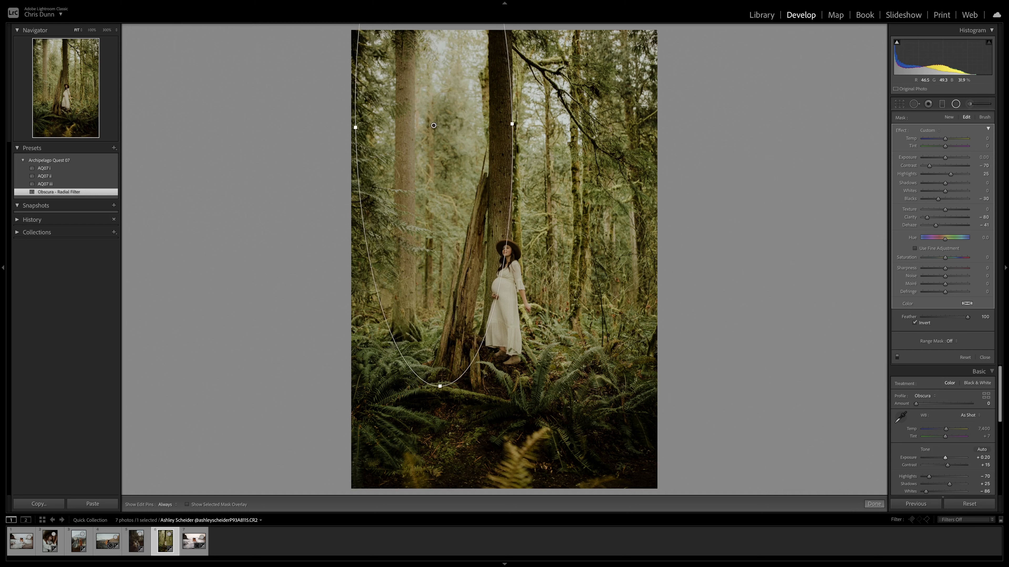
pyautogui.moveTo(434, 125); pyautogui.dragTo(429, 131)
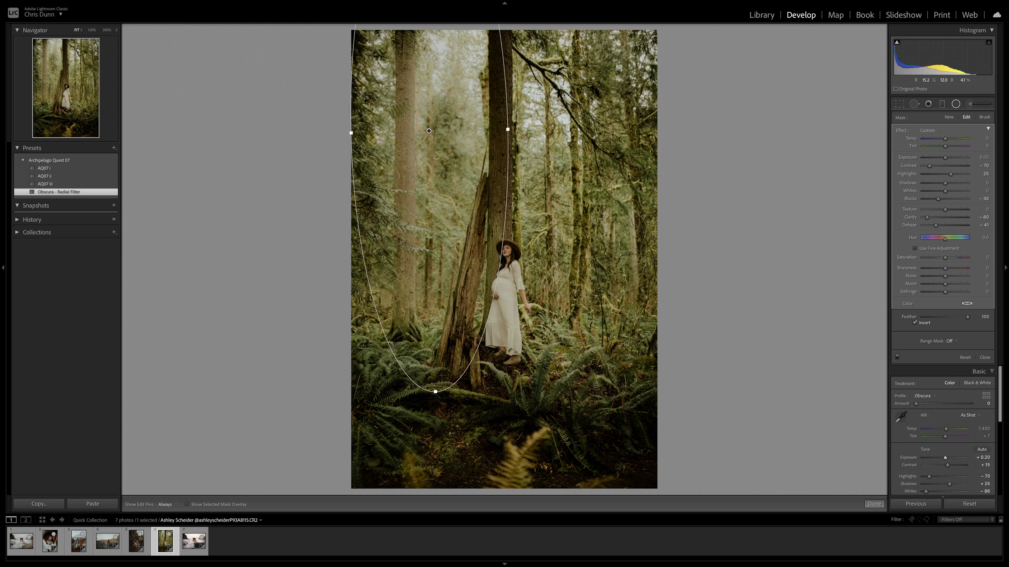
pyautogui.moveTo(474, 360); pyautogui.dragTo(453, 363)
pyautogui.moveTo(429, 131); pyautogui.dragTo(428, 132)
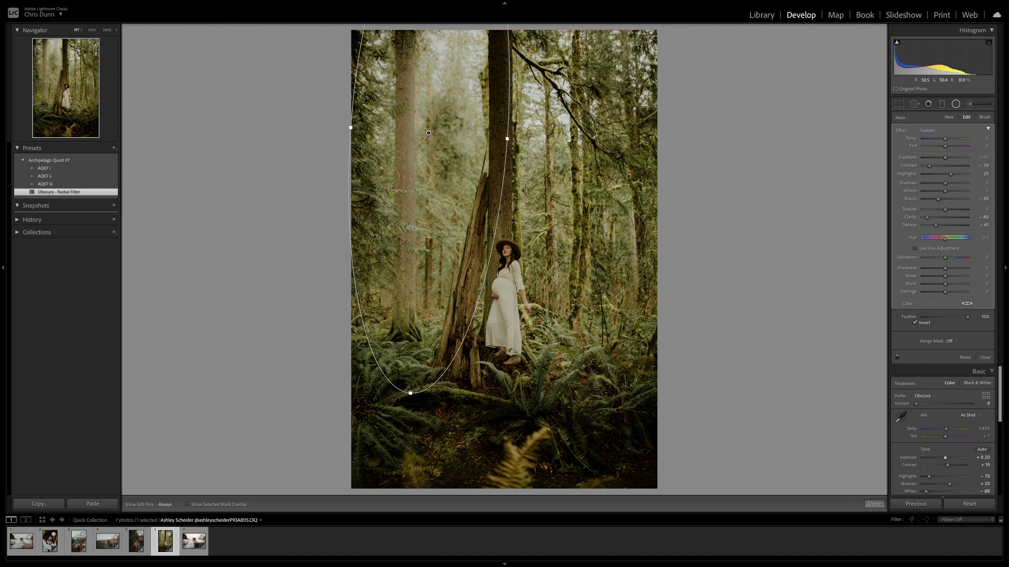
# Duplicate the radial filter, place the copy over the trees right of the woman tilted the opposite way, and finish the filter edit.
pyautogui.rightClick(429, 133)
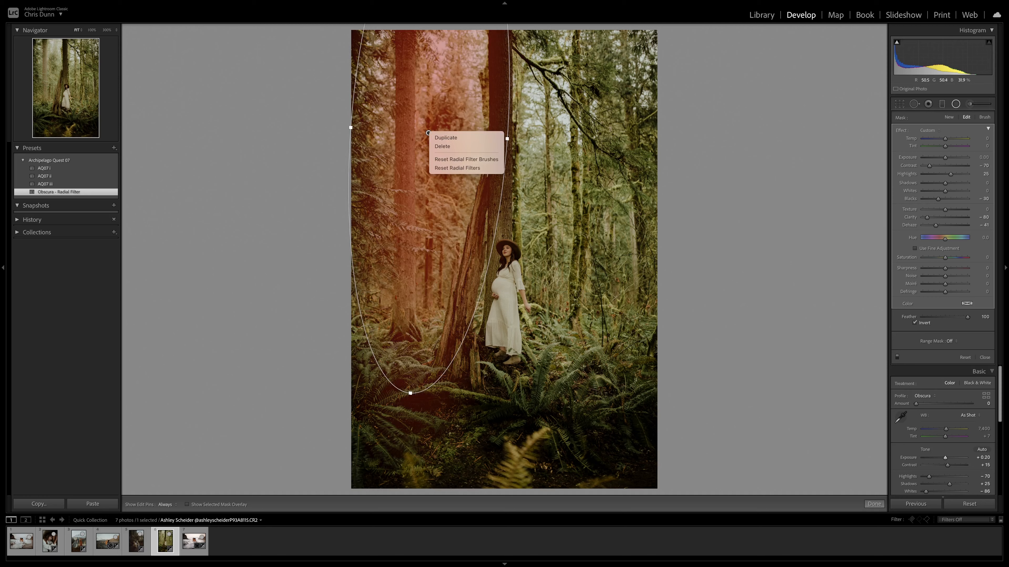
pyautogui.click(446, 137)
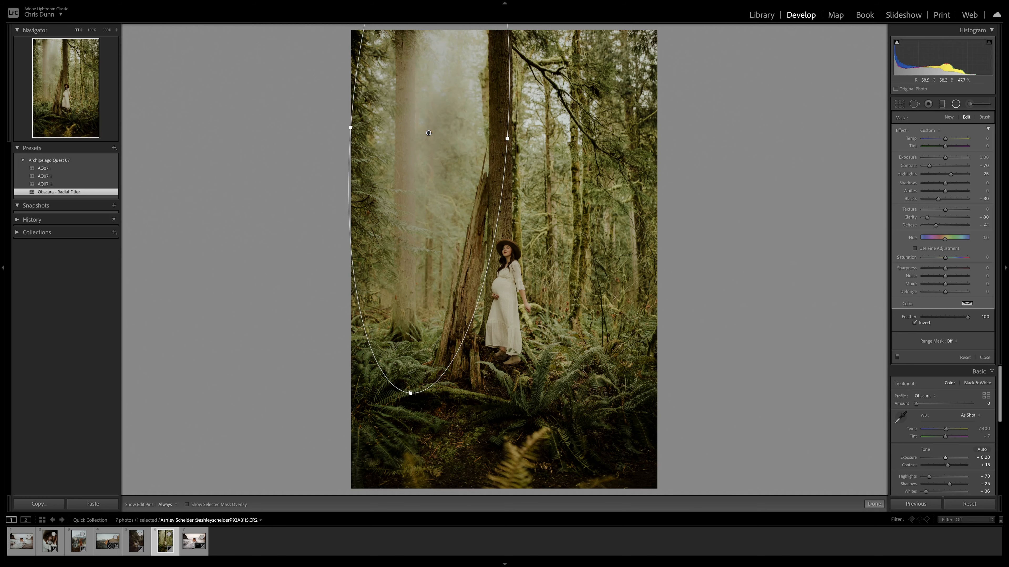
pyautogui.moveTo(429, 132); pyautogui.dragTo(573, 147)
pyautogui.moveTo(555, 414); pyautogui.dragTo(605, 413)
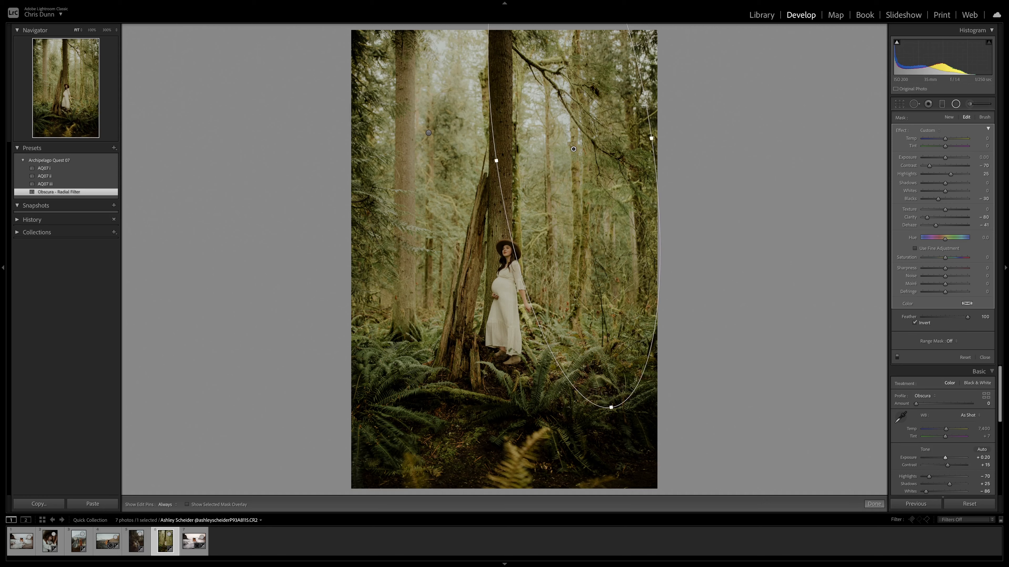
pyautogui.hotkey('shift', 'm')
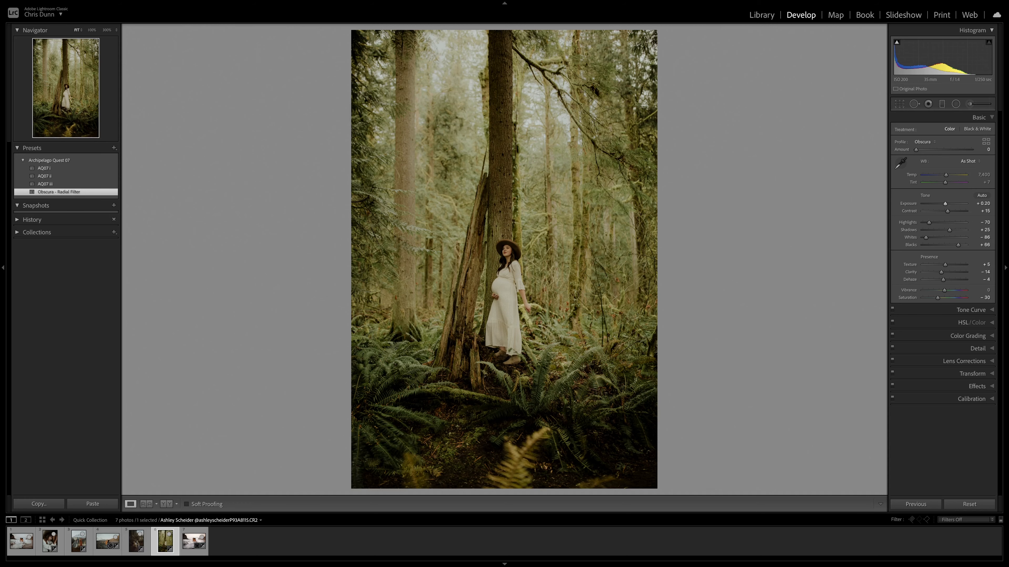
# Set the photo of the couple in the waves to tint -1, apply the AQ07 II preset and set the Obscura profile amount to 150.
pyautogui.press('Right')
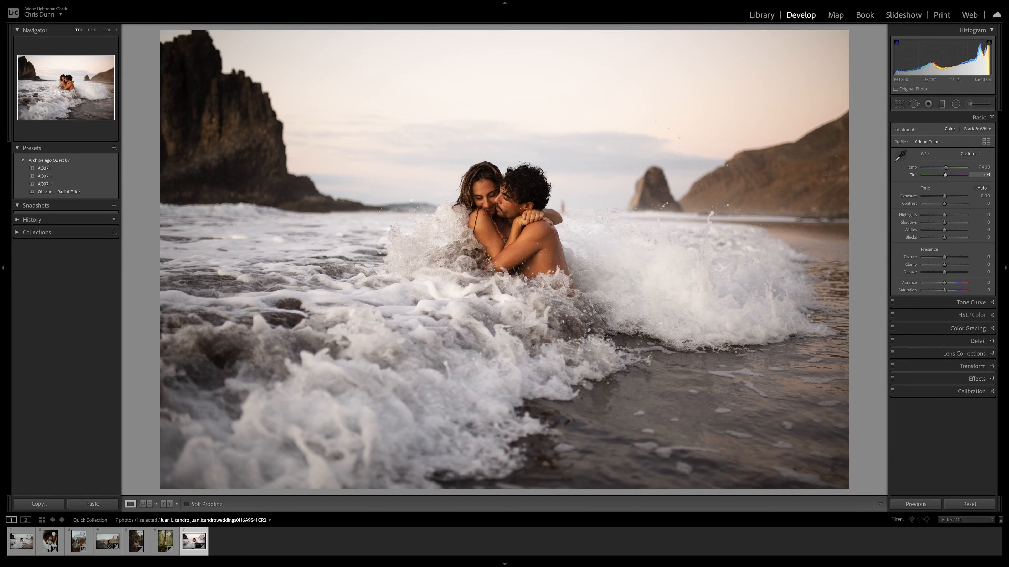
pyautogui.moveTo(945, 175); pyautogui.dragTo(944, 175)
pyautogui.click(43, 168)
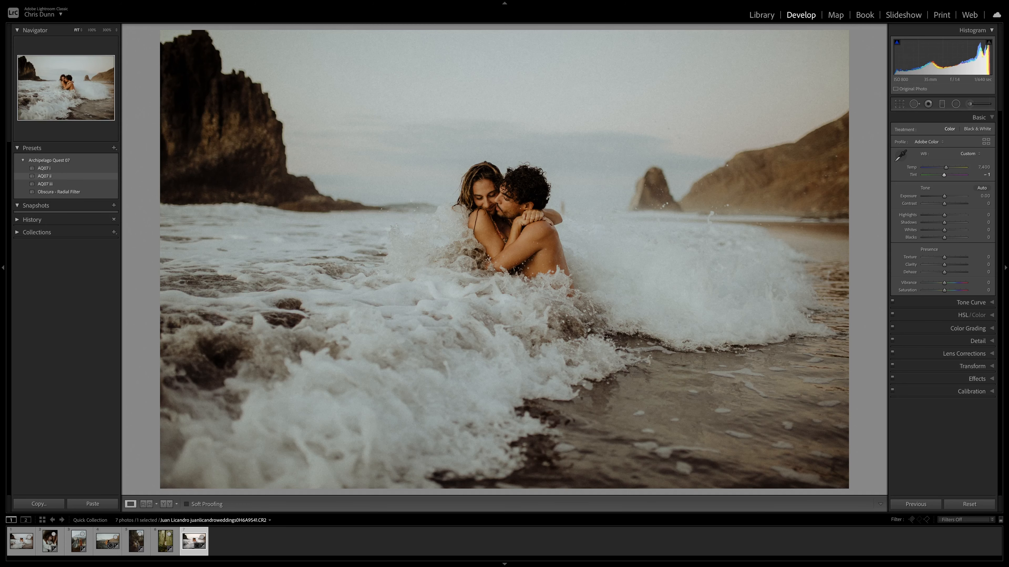
pyautogui.click(44, 176)
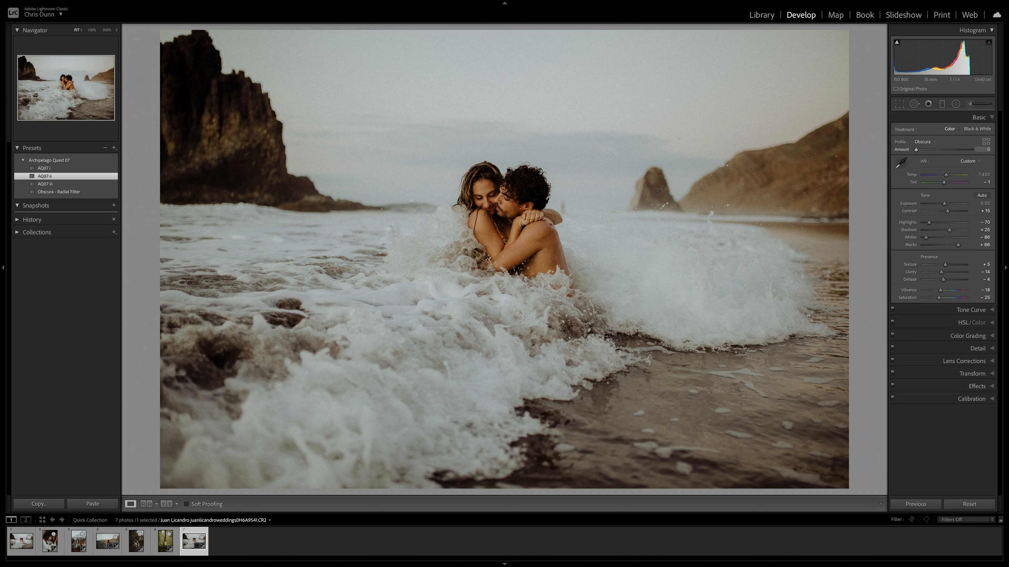
pyautogui.moveTo(915, 150); pyautogui.dragTo(955, 150)
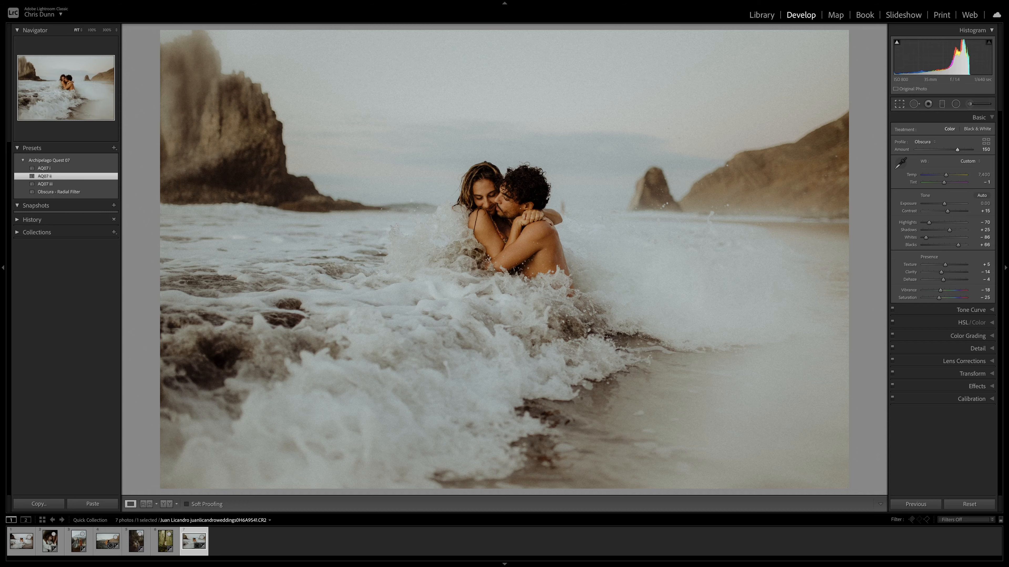
# Crop the wave couple photo to a 16 x 9 aspect ratio, shifting the image slightly down within the frame.
pyautogui.press('r')
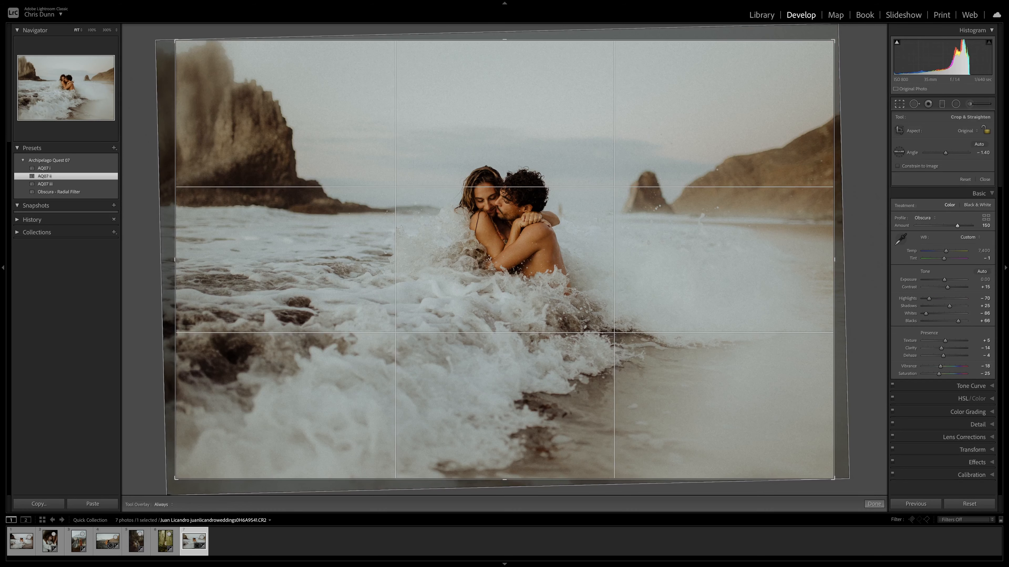
pyautogui.click(969, 131)
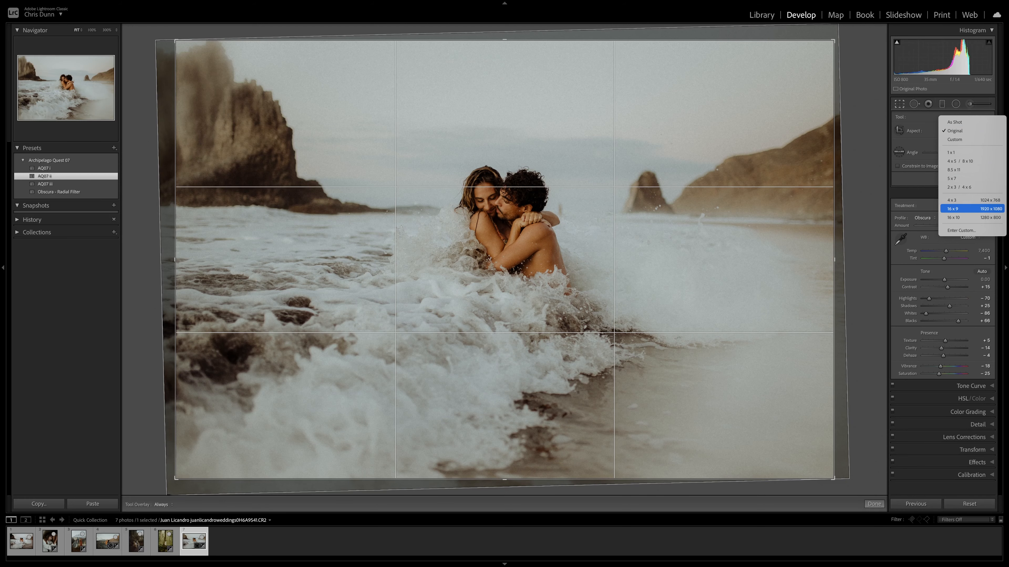
pyautogui.click(961, 208)
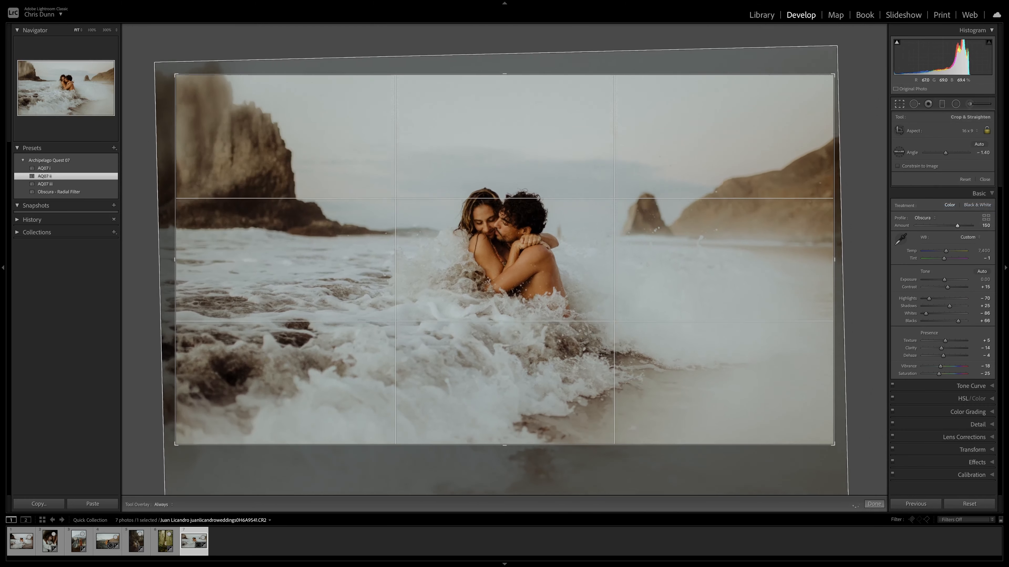
pyautogui.moveTo(504, 259); pyautogui.dragTo(504, 272)
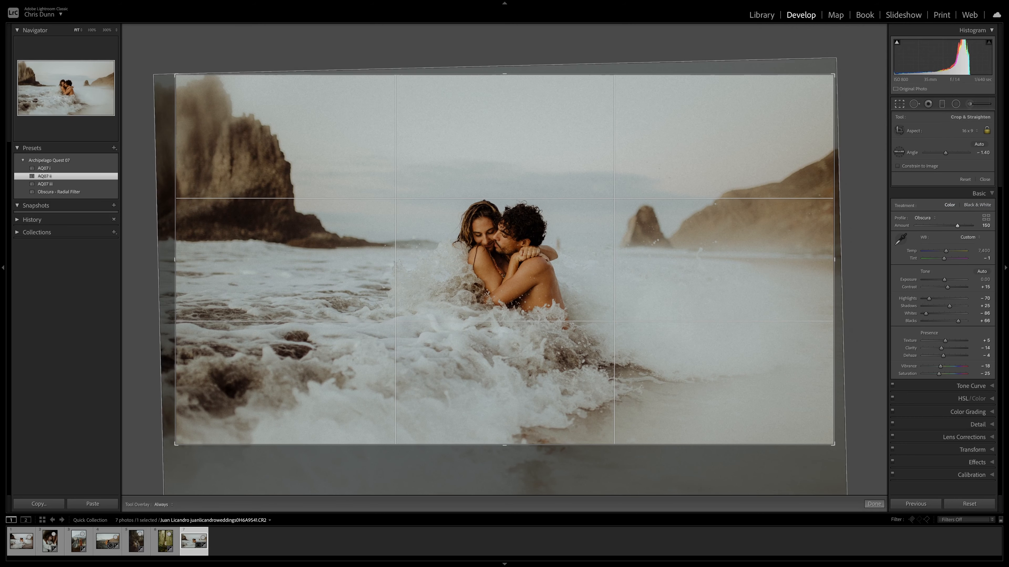
pyautogui.press('Return')
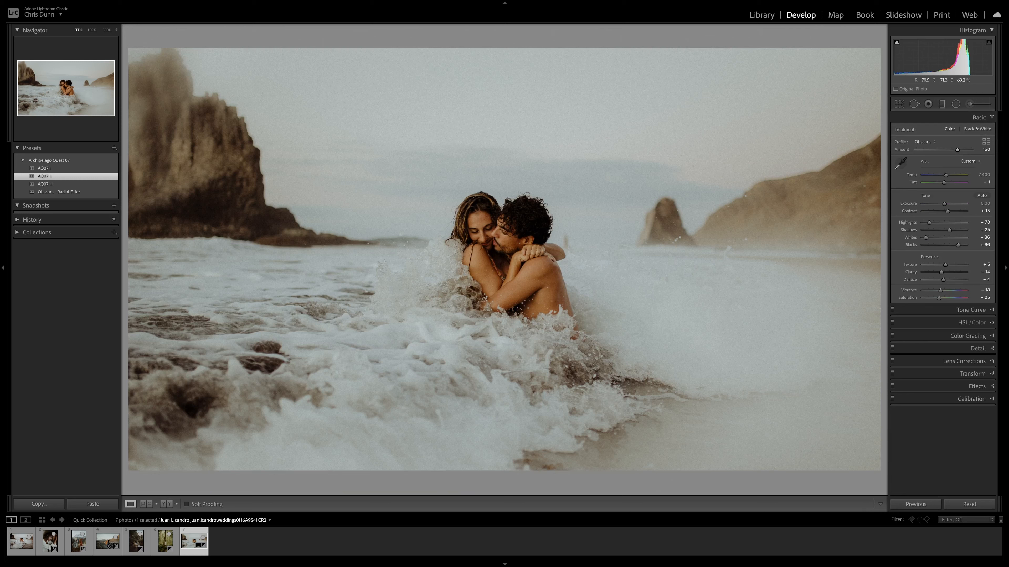